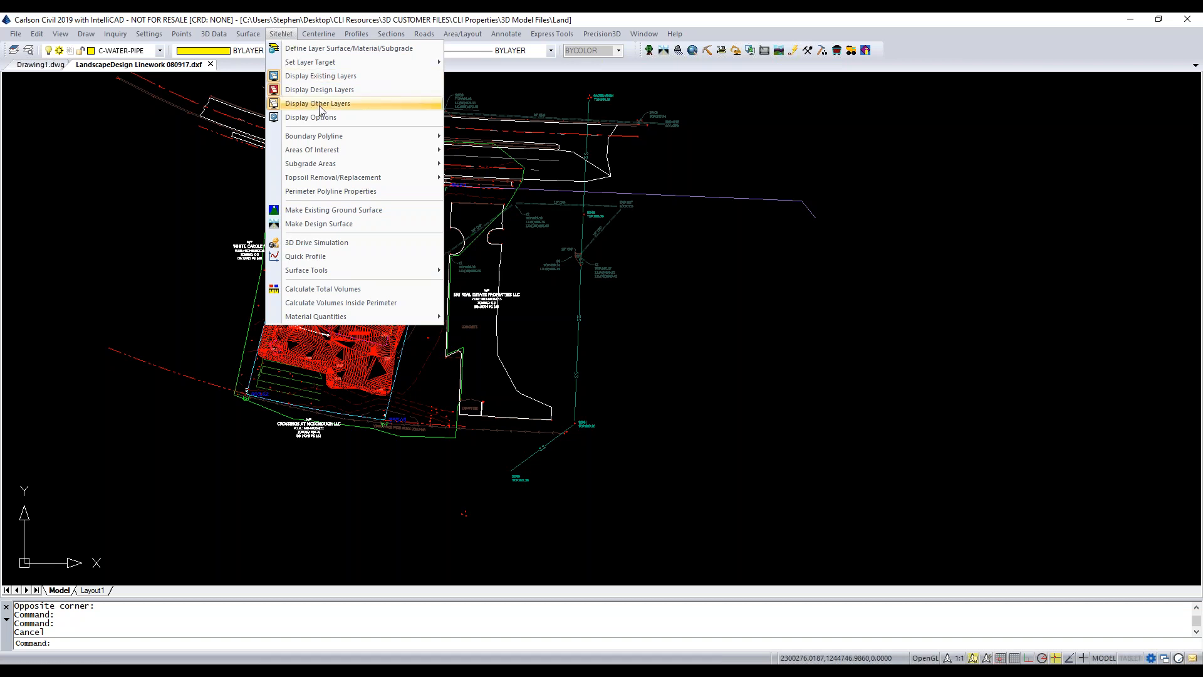
left_click(282, 34)
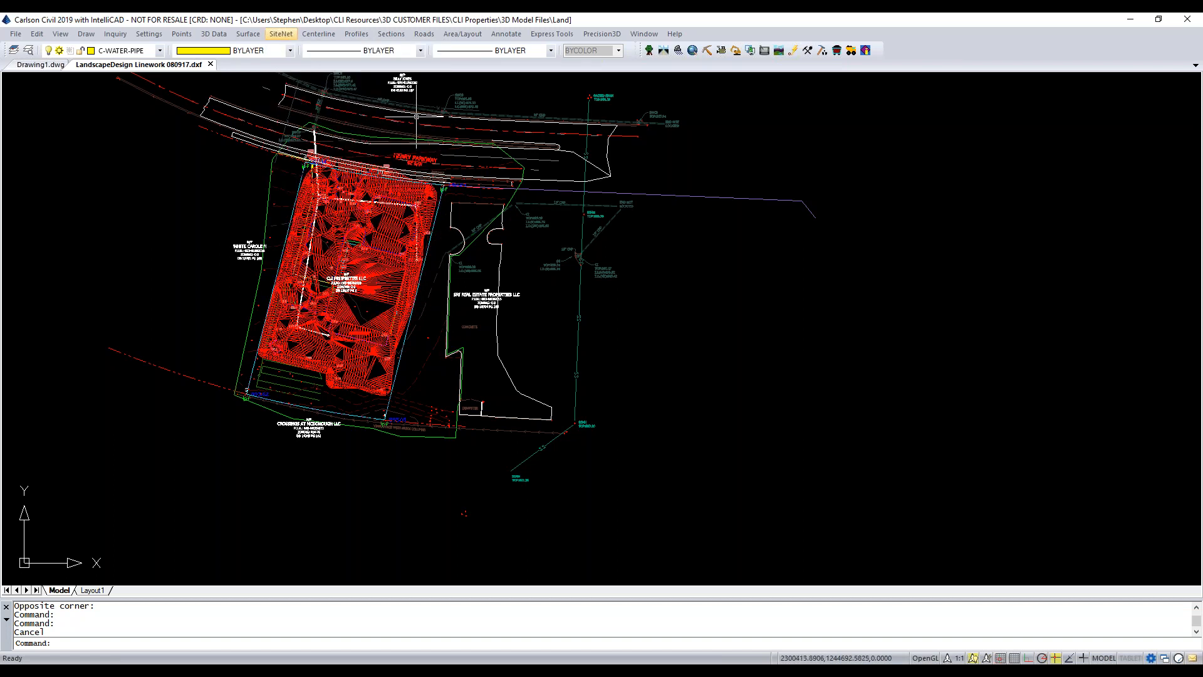
key("ctrl+s")
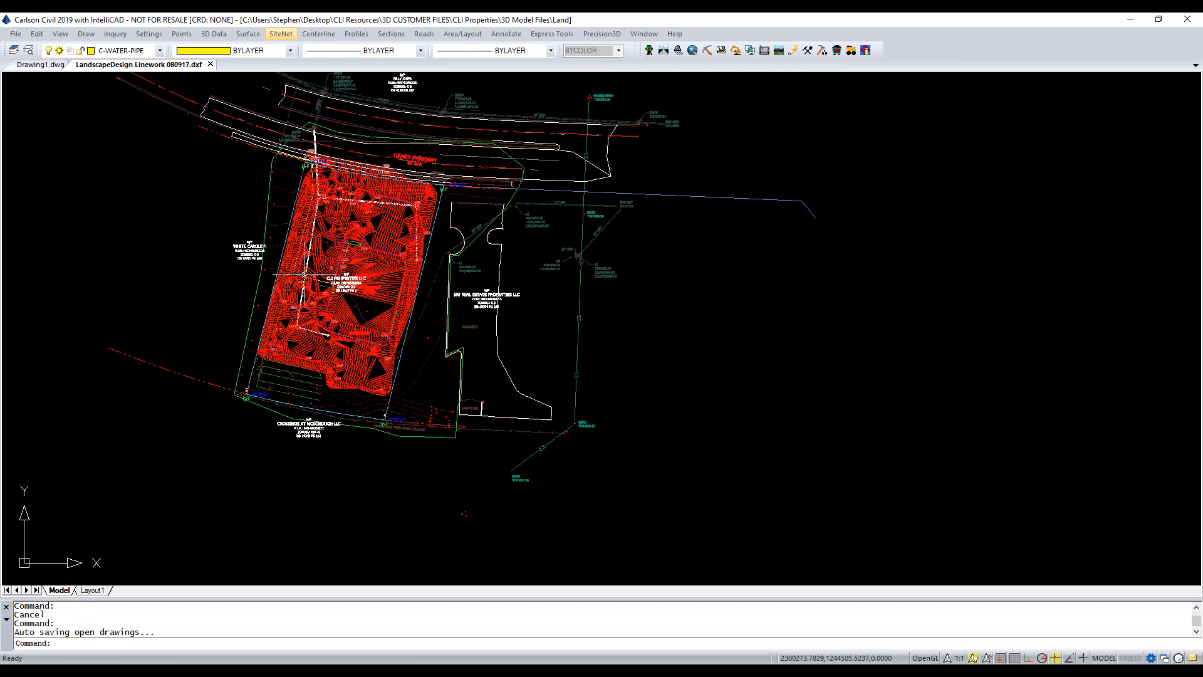
scroll(307, 273, "up", 5)
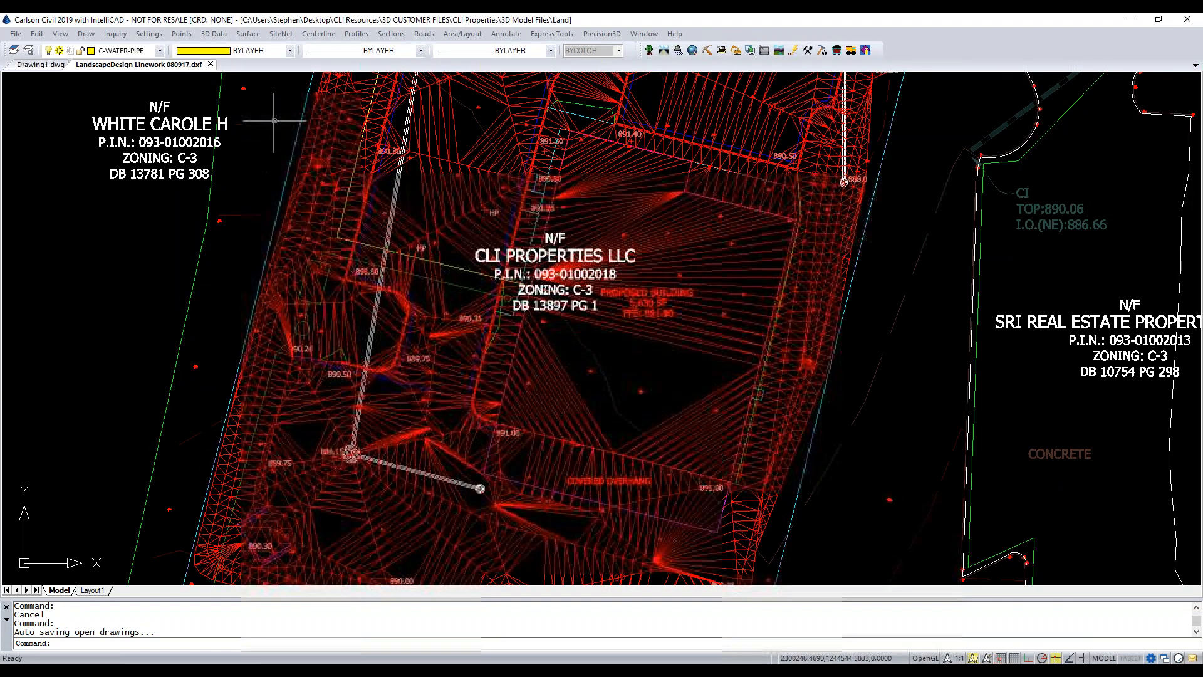
- Open the Define Layer Surface/Material/Subgrade settings and look through the Design, Existing and Other layer lists
left_click(281, 35)
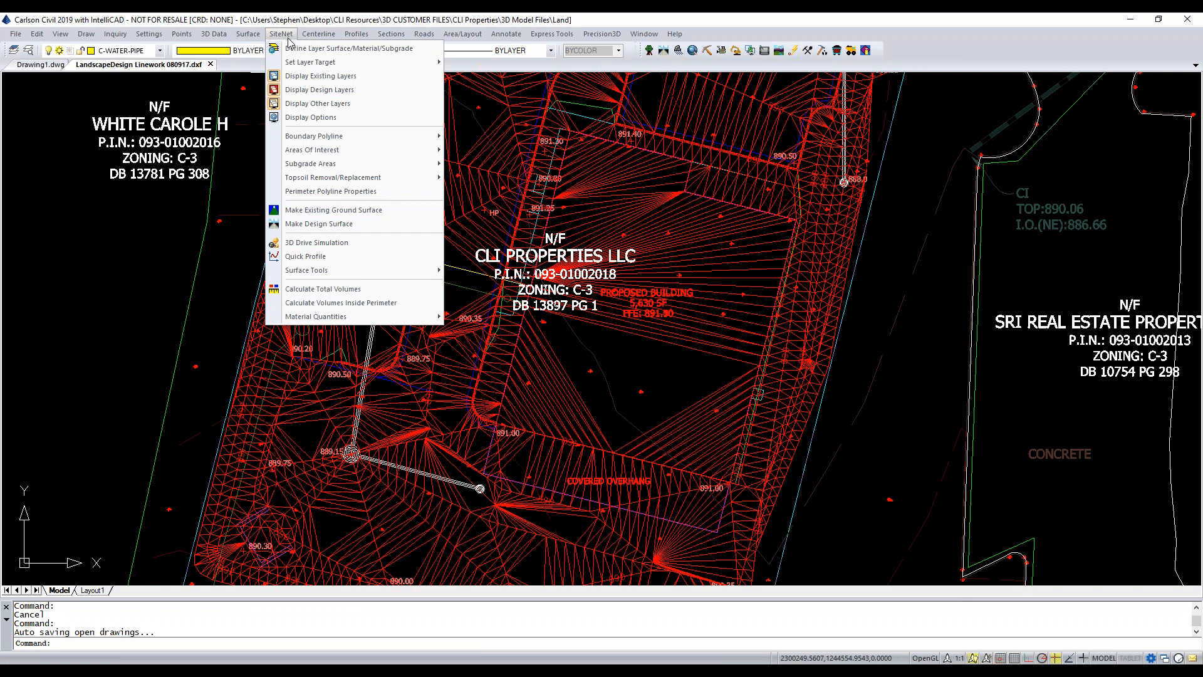
mouse_move(326, 62)
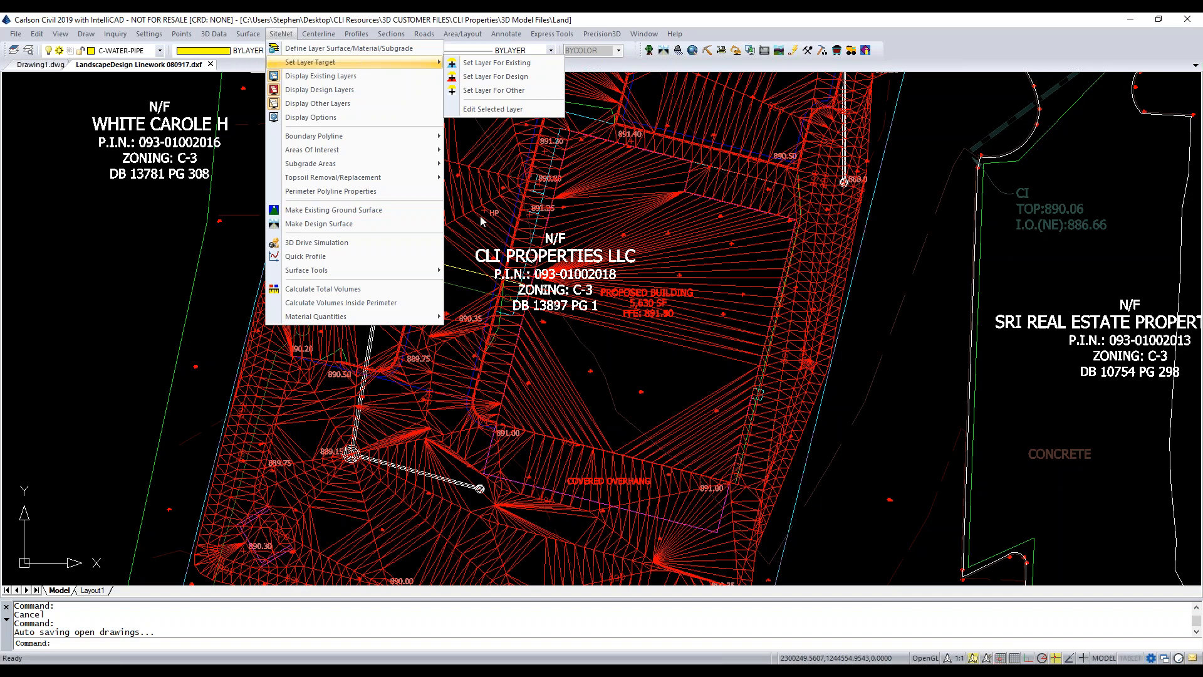
mouse_move(318, 31)
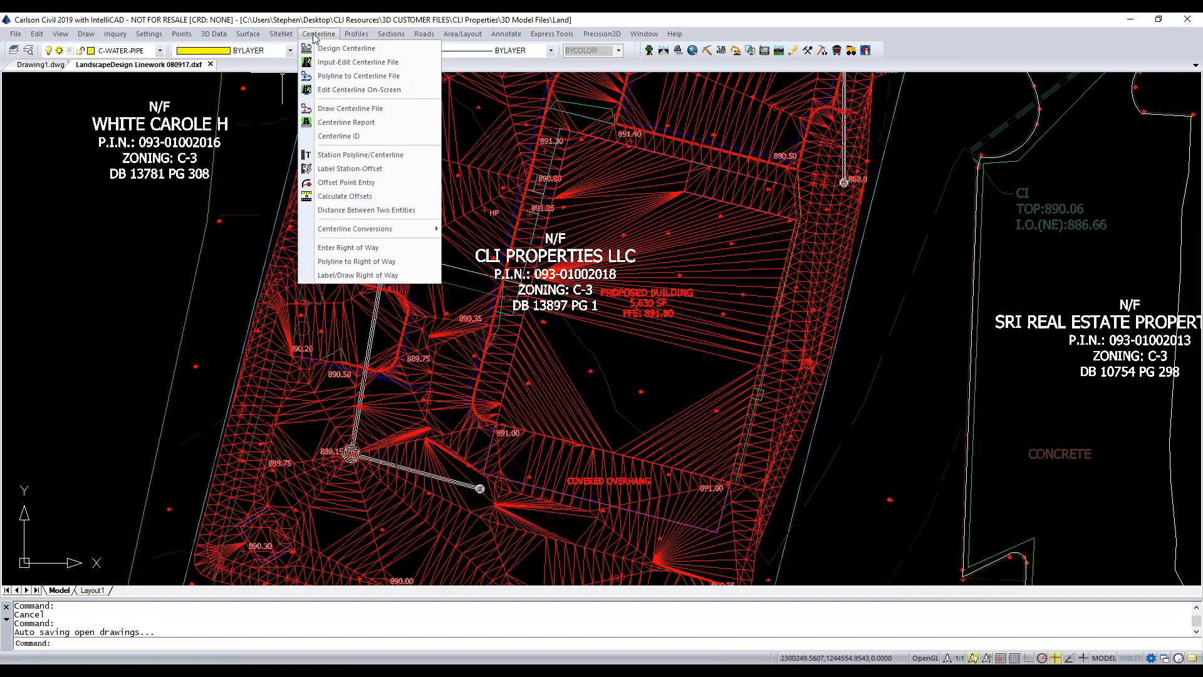
mouse_move(281, 33)
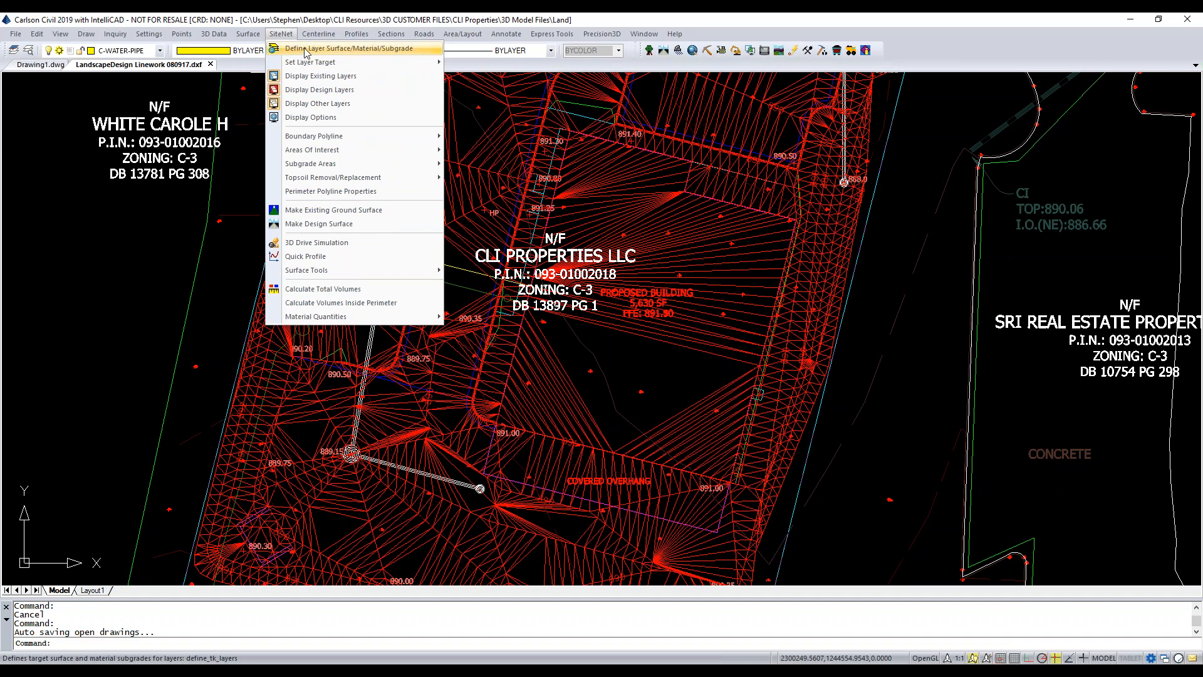
left_click(306, 50)
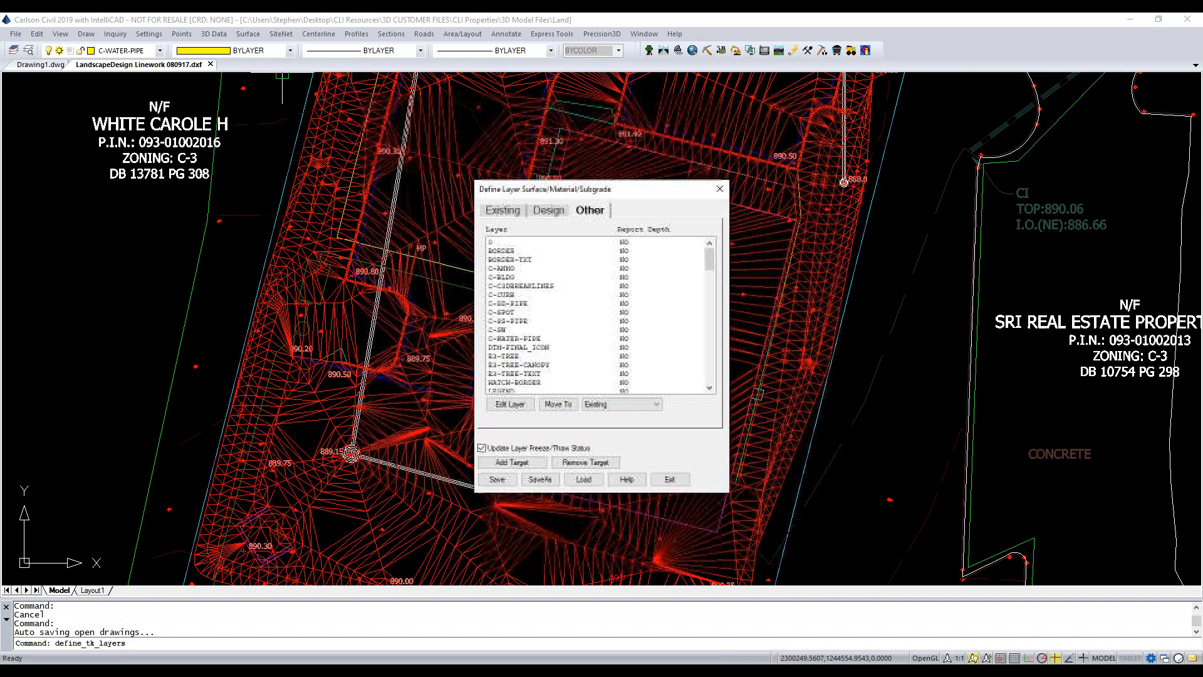
left_click(544, 213)
left_click(503, 212)
left_click(588, 211)
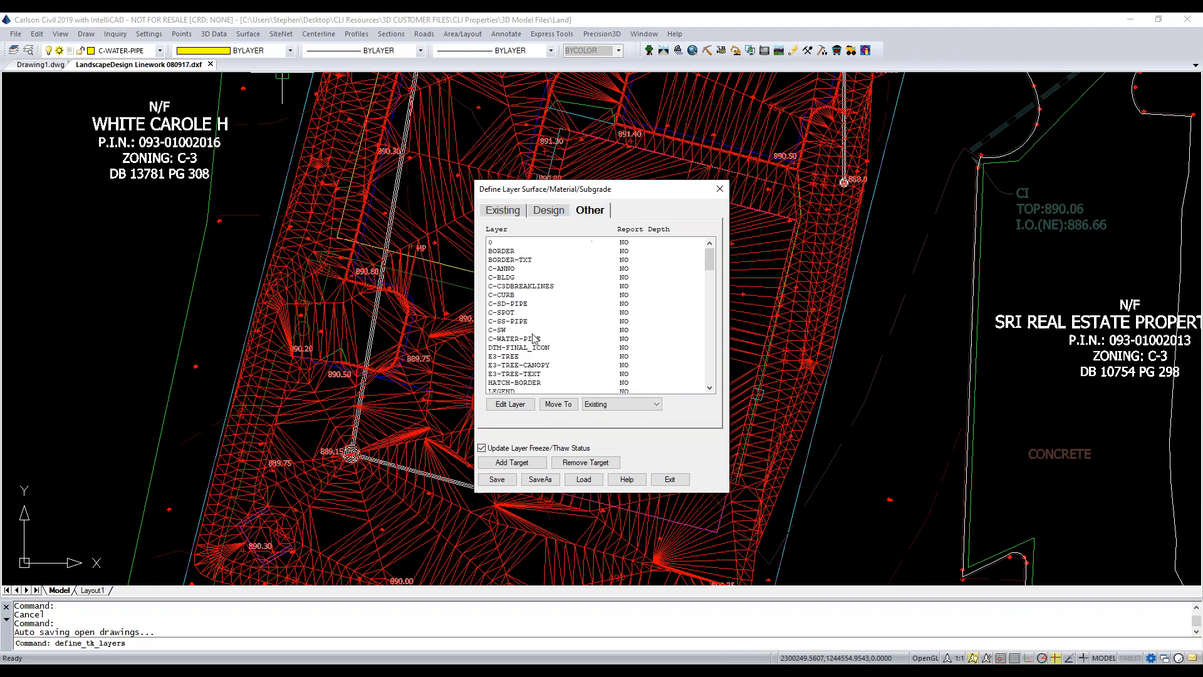
- Move the layers from C-ANNO through DTM-FINAL_ICON out of Other into the Design target
left_click(520, 271)
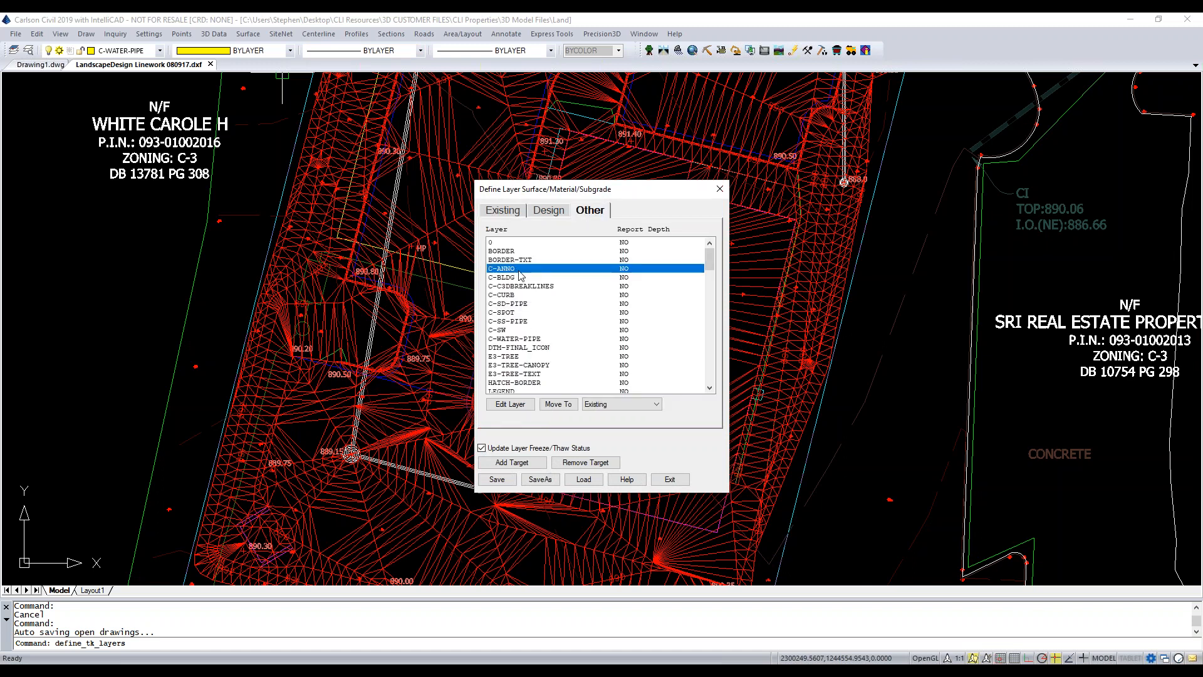
left_click(519, 349, "shift")
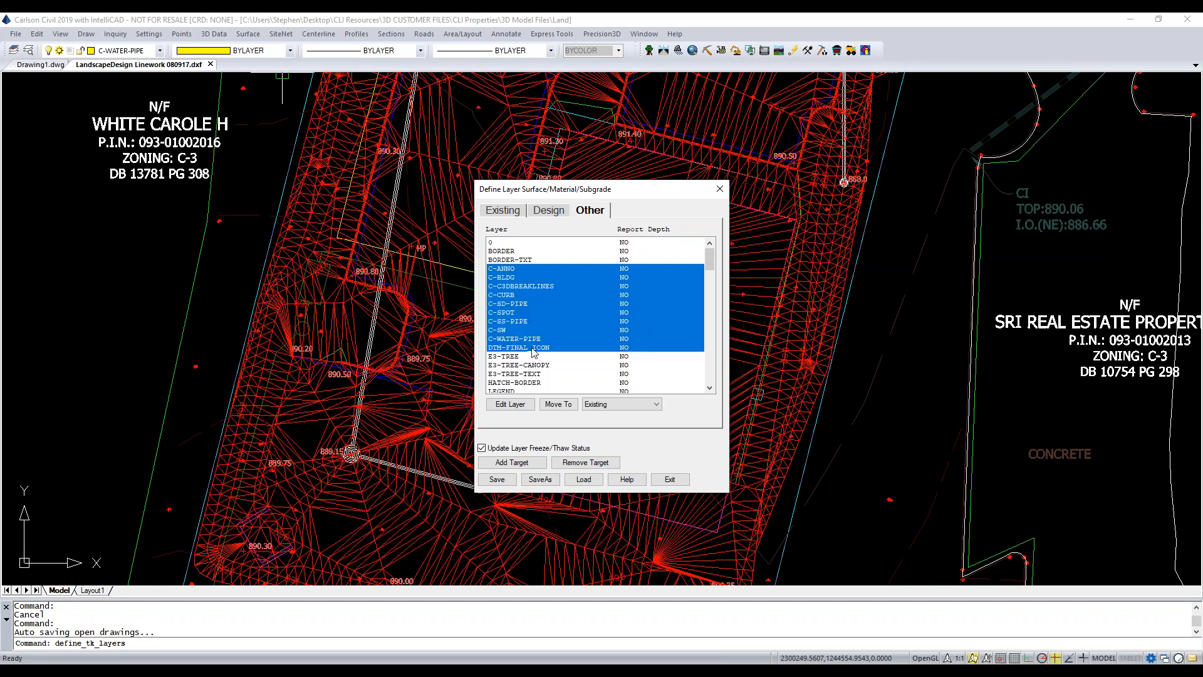
left_click(613, 409)
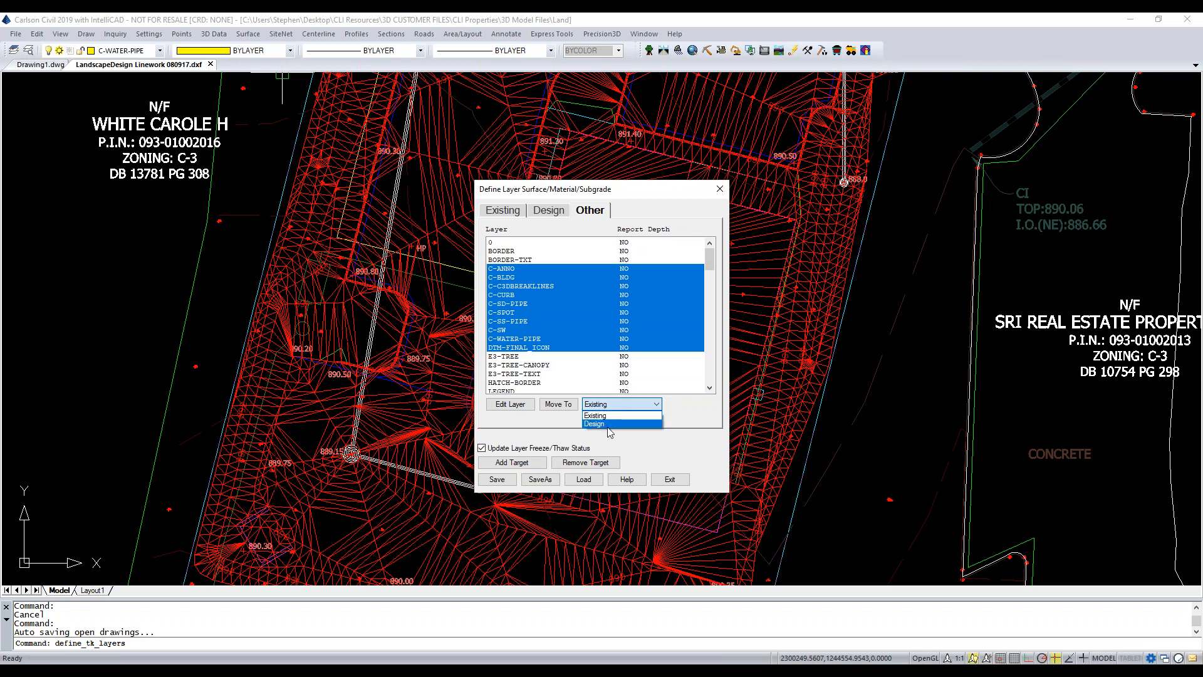
left_click(608, 424)
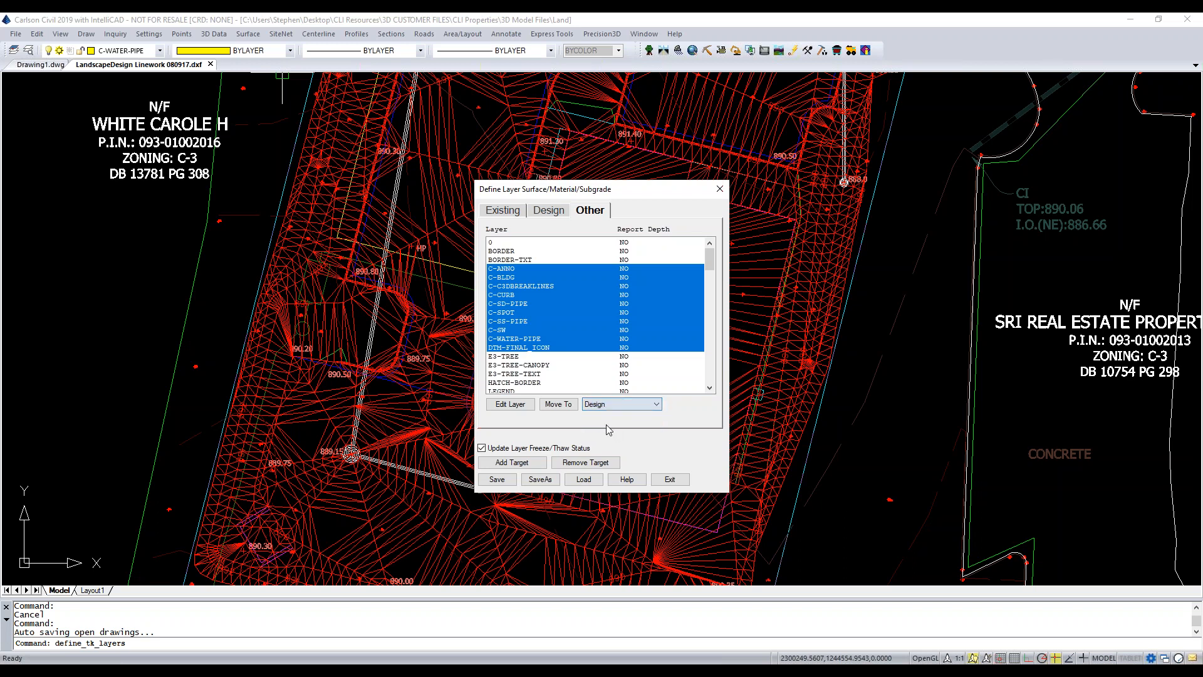
left_click(558, 404)
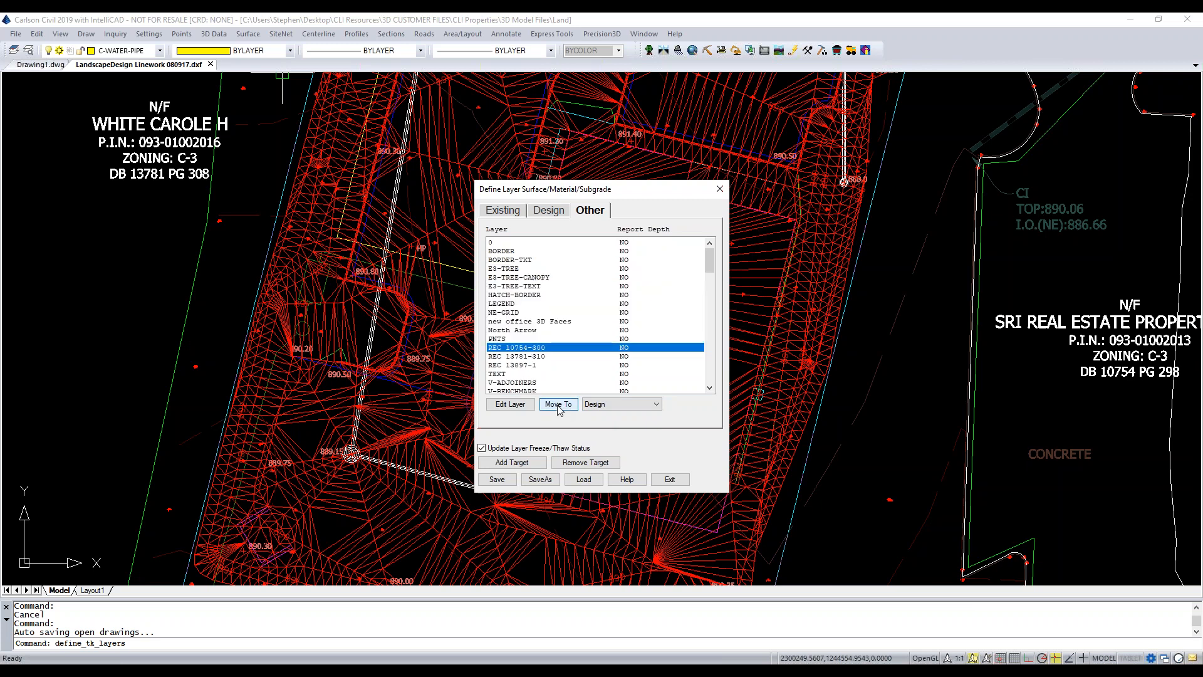
- Move the layers from BORDER through VIEWPORT out of Other into the Existing target, and save the layer definitions before exiting
left_click(505, 251)
scroll(520, 276, "down", 6)
scroll(529, 289, "down", 15)
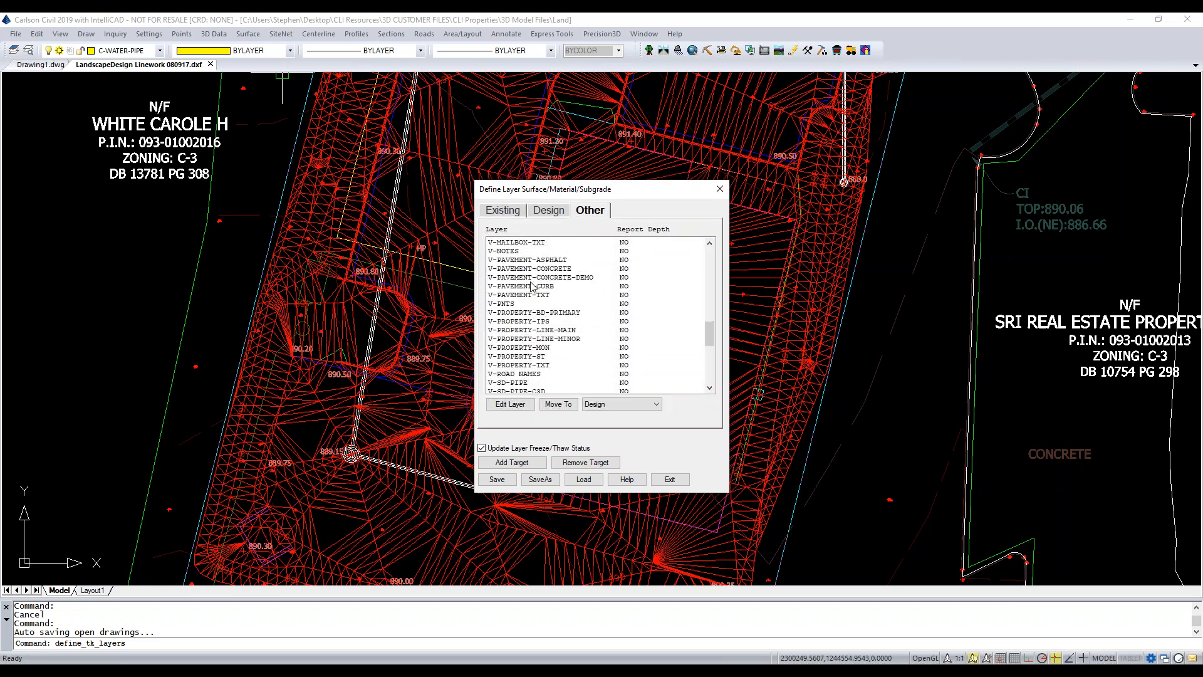
scroll(529, 283, "down", 2)
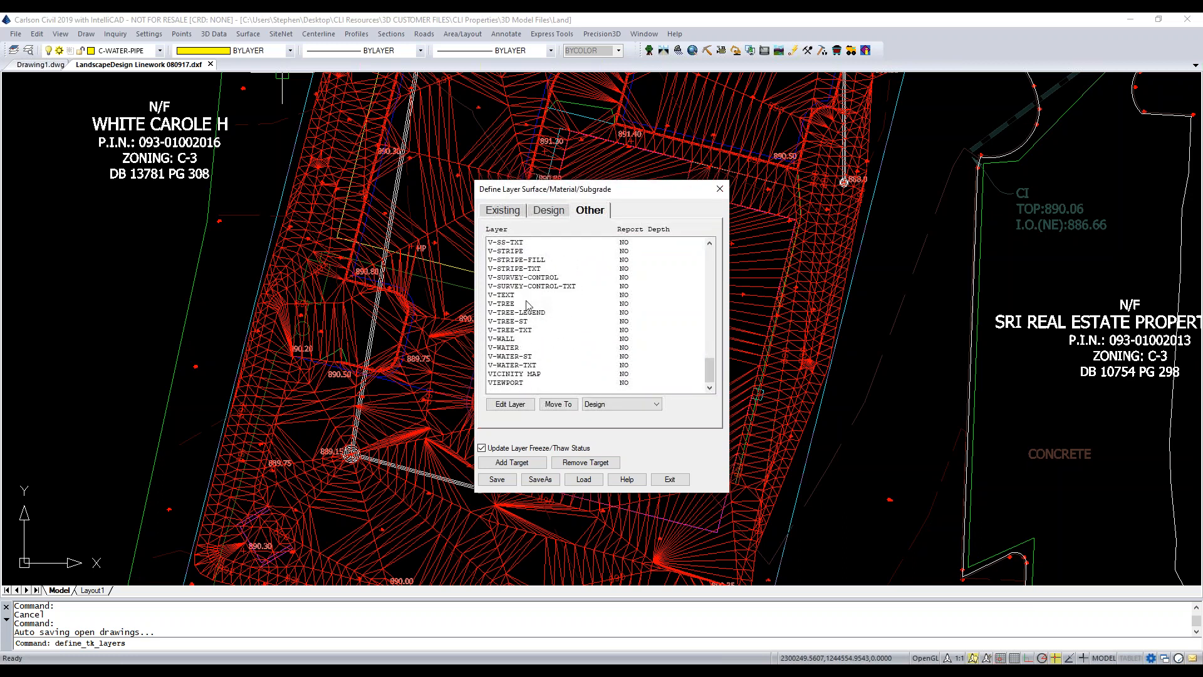
left_click(506, 383, "shift")
left_click(616, 405)
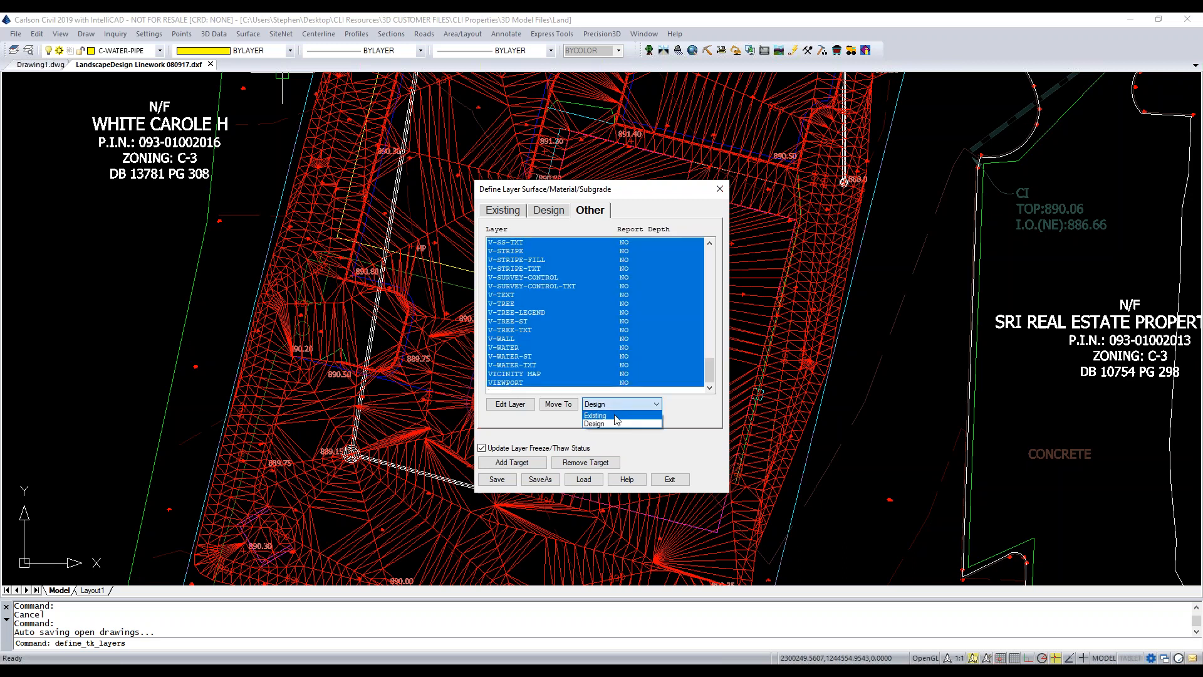
left_click(616, 417)
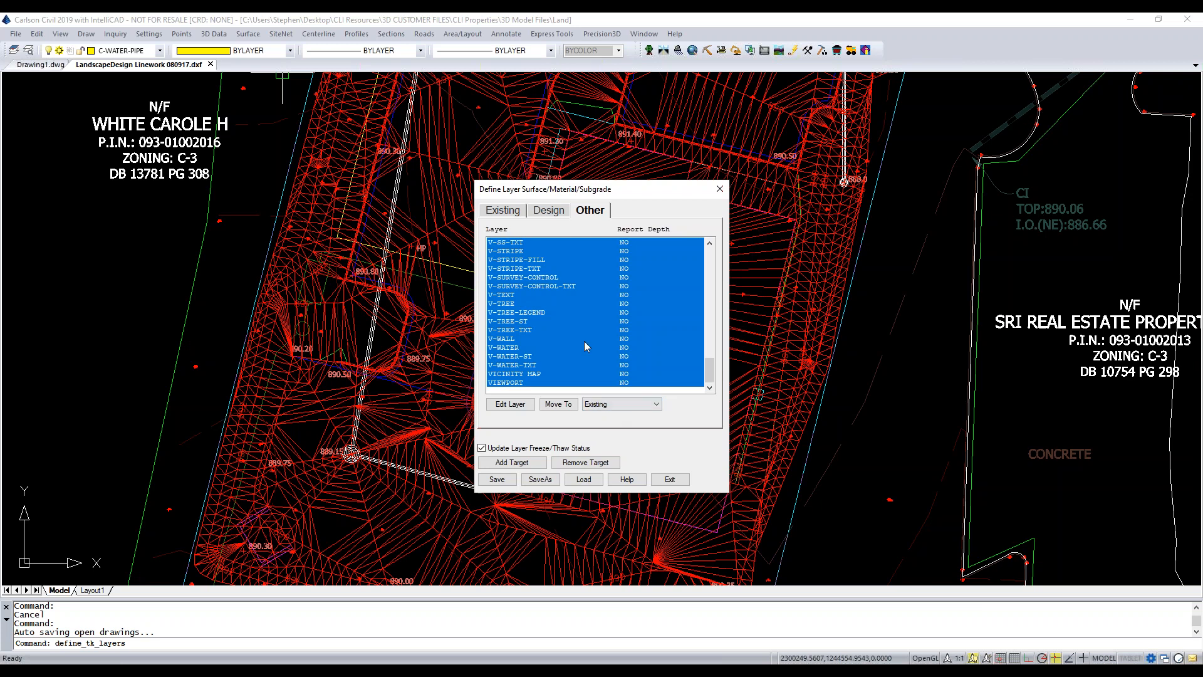
left_click(561, 409)
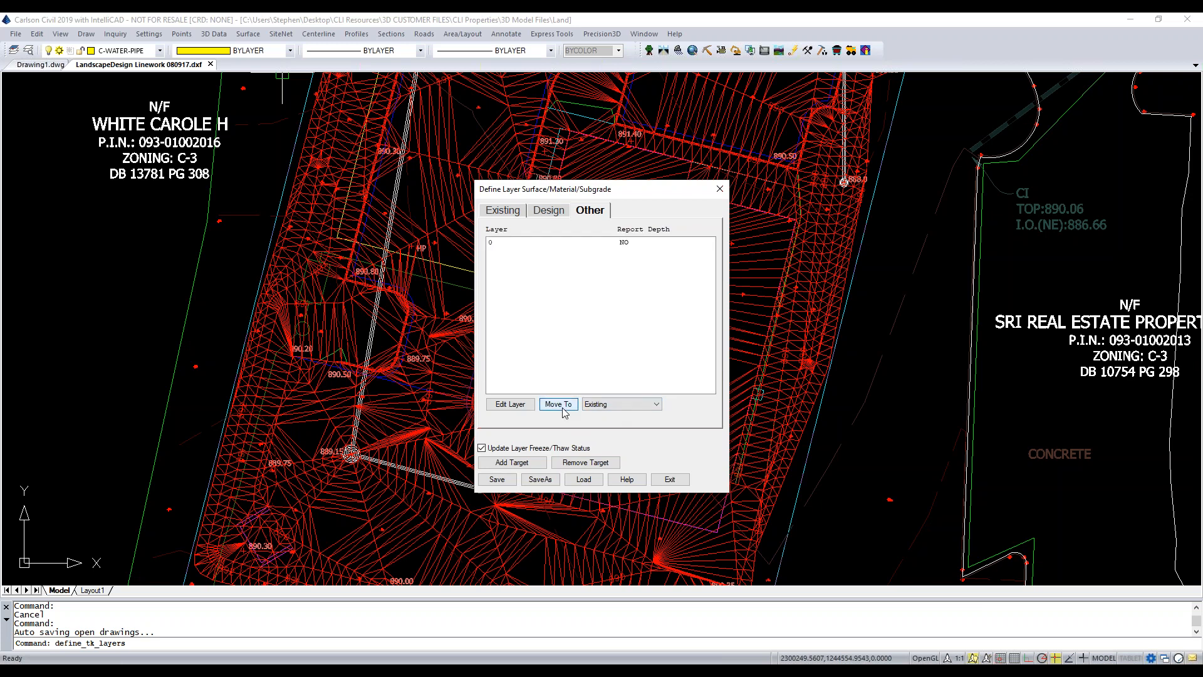
left_click(498, 481)
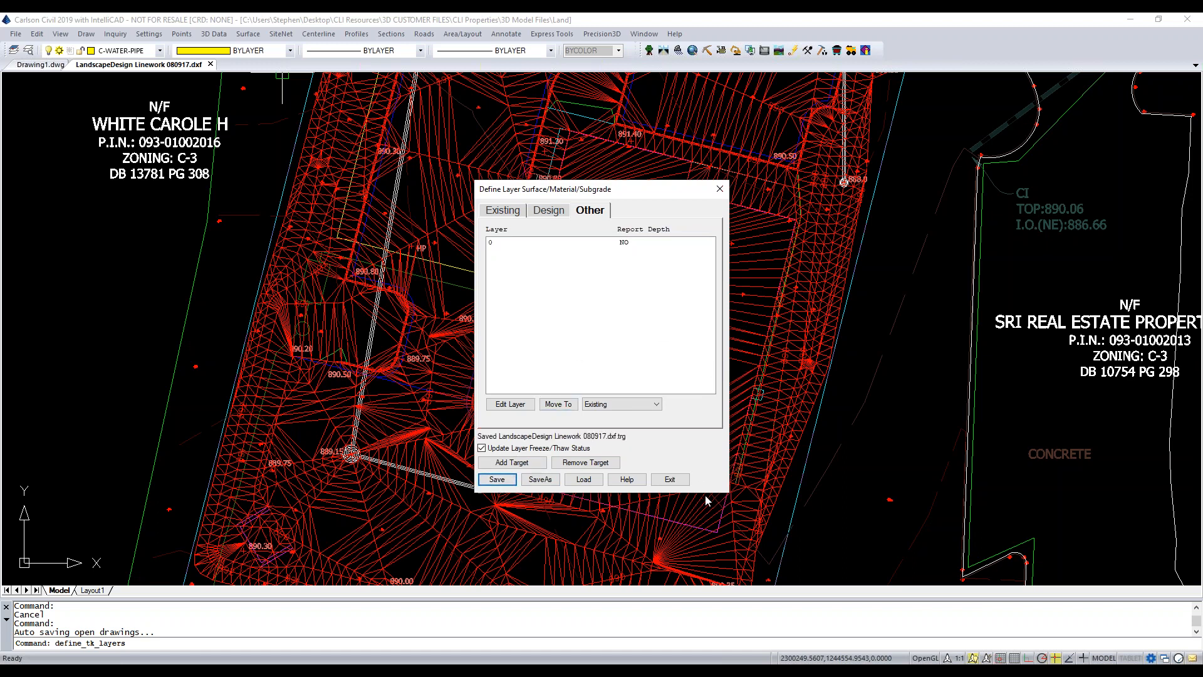
left_click(669, 479)
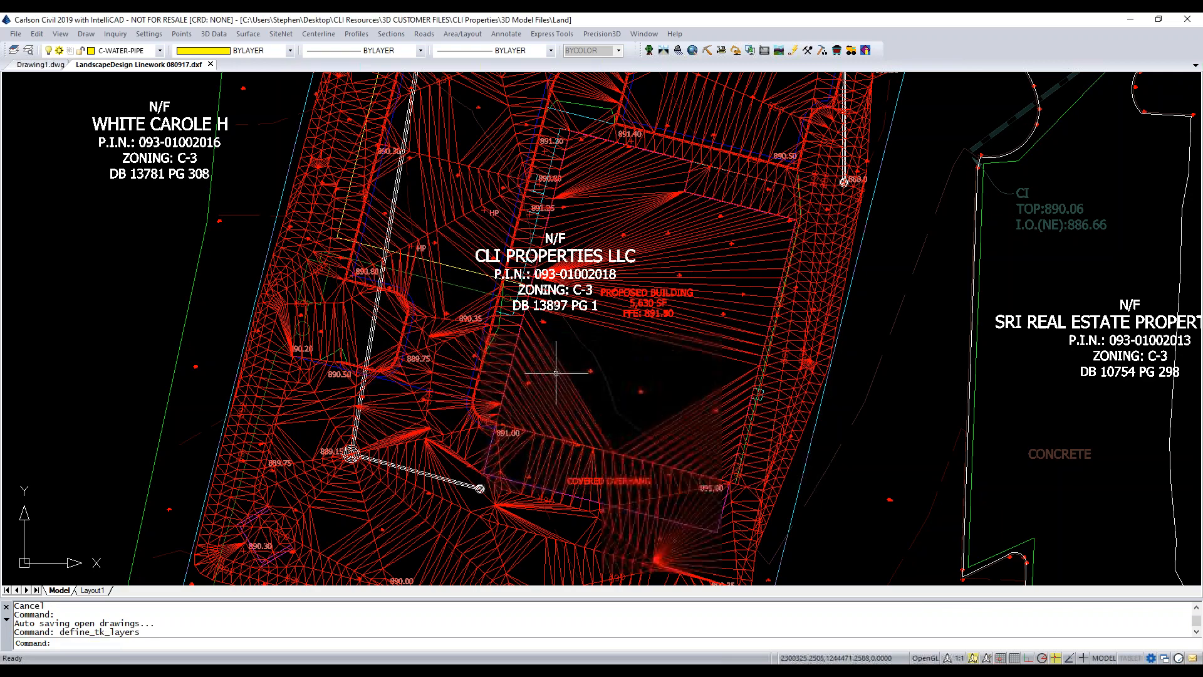
- Turn the display of the design layers off and back on to check which linework they contain
scroll(389, 282, "down", 4)
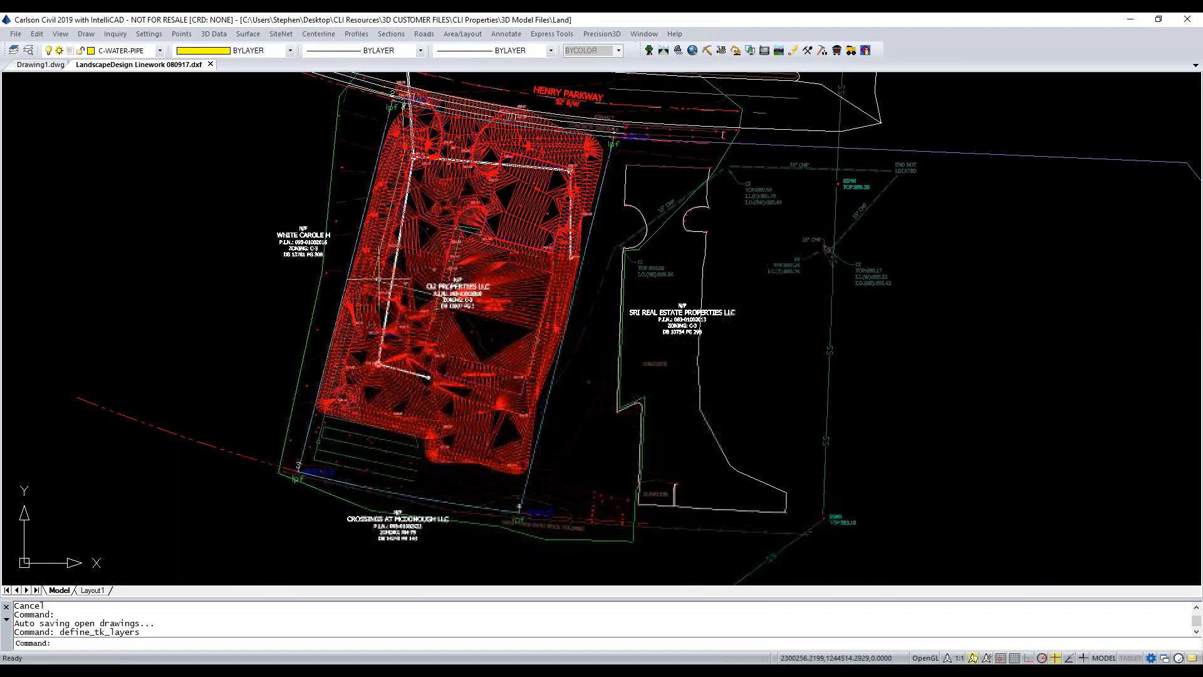
left_click(284, 34)
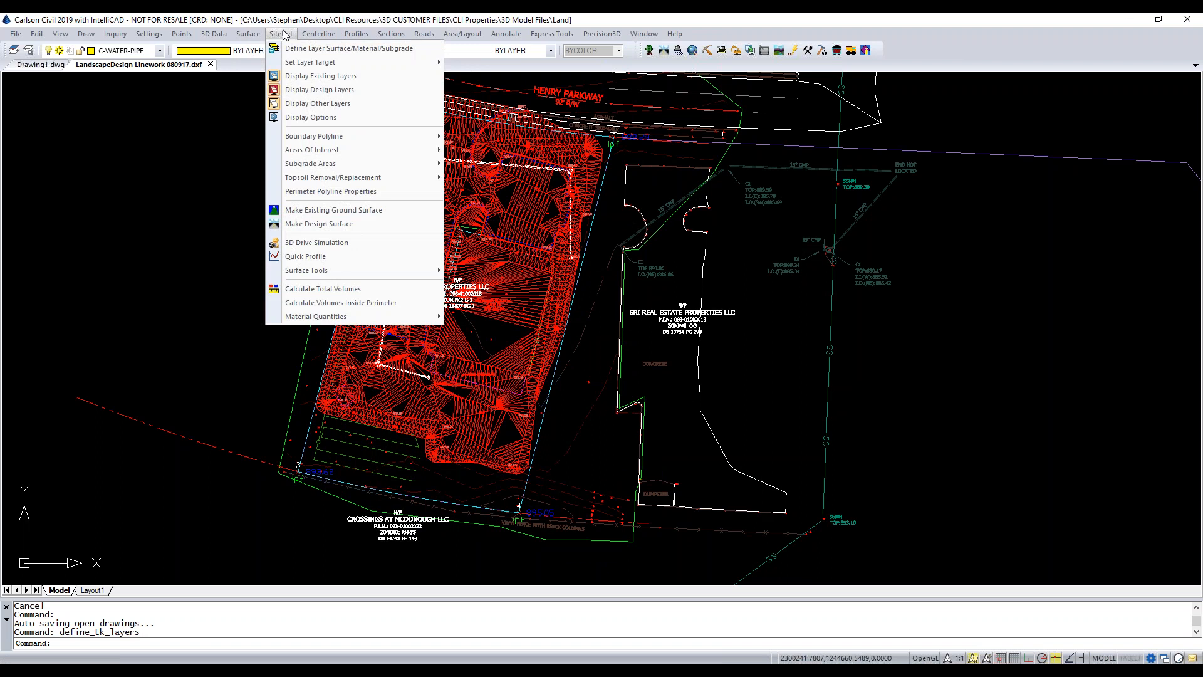
left_click(333, 91)
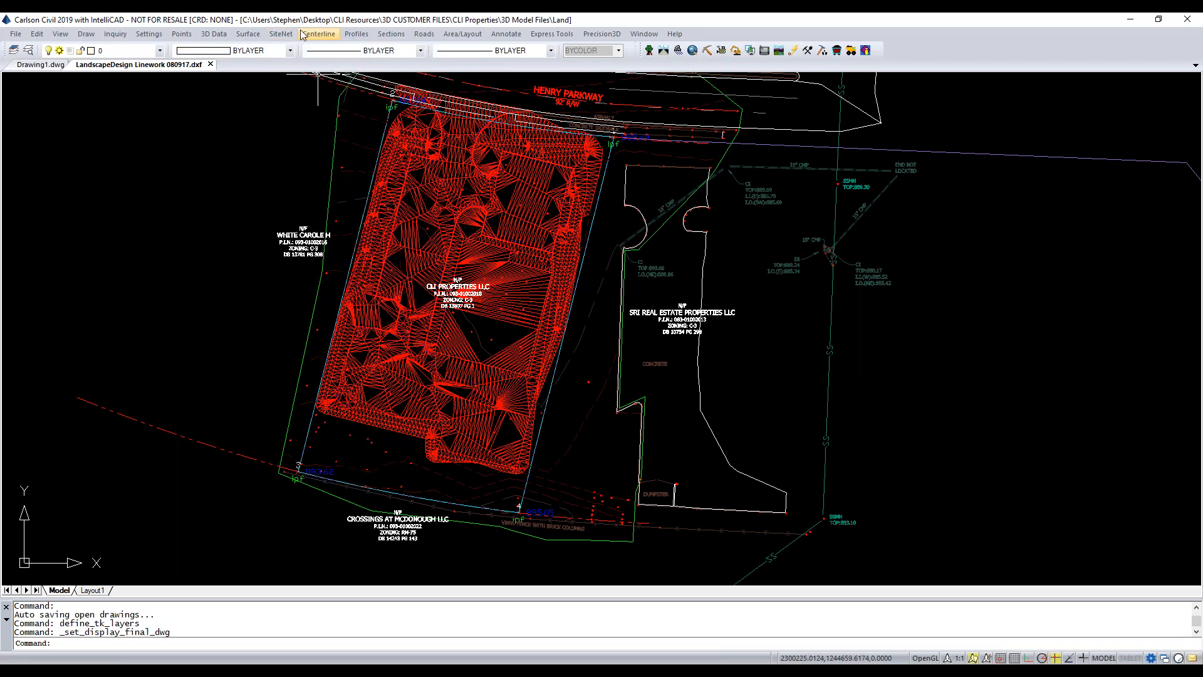
left_click(282, 34)
left_click(299, 89)
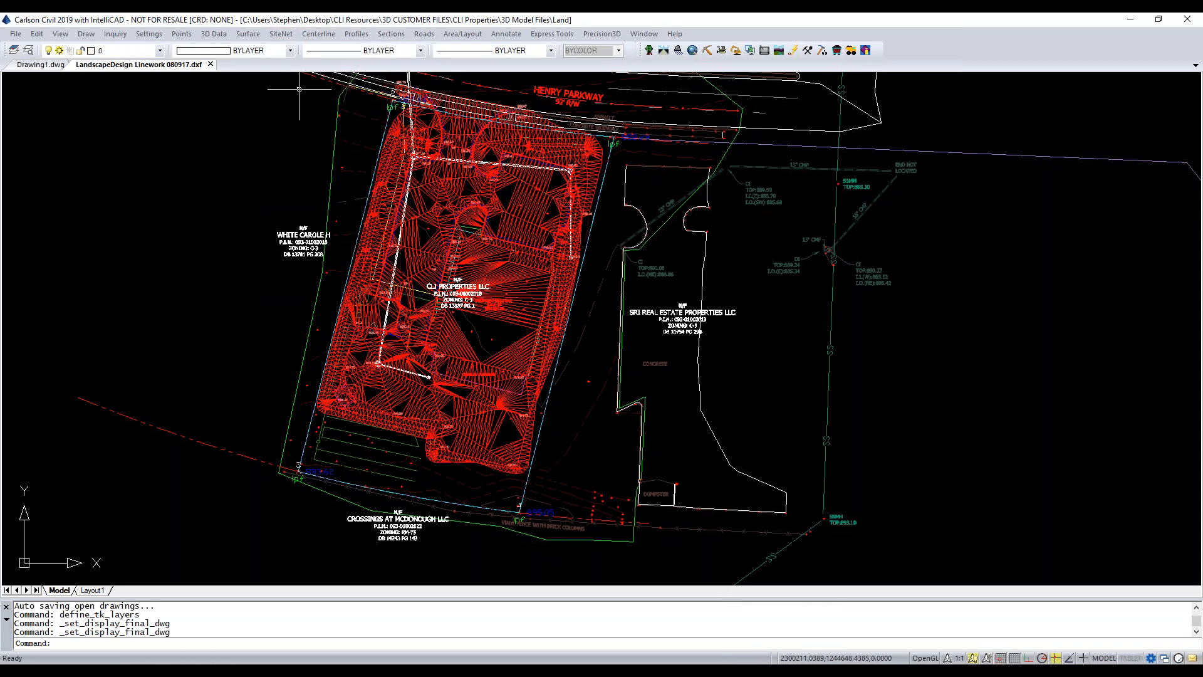
- Hide both the existing and the design layers, and redisplay only the existing layers
left_click(280, 34)
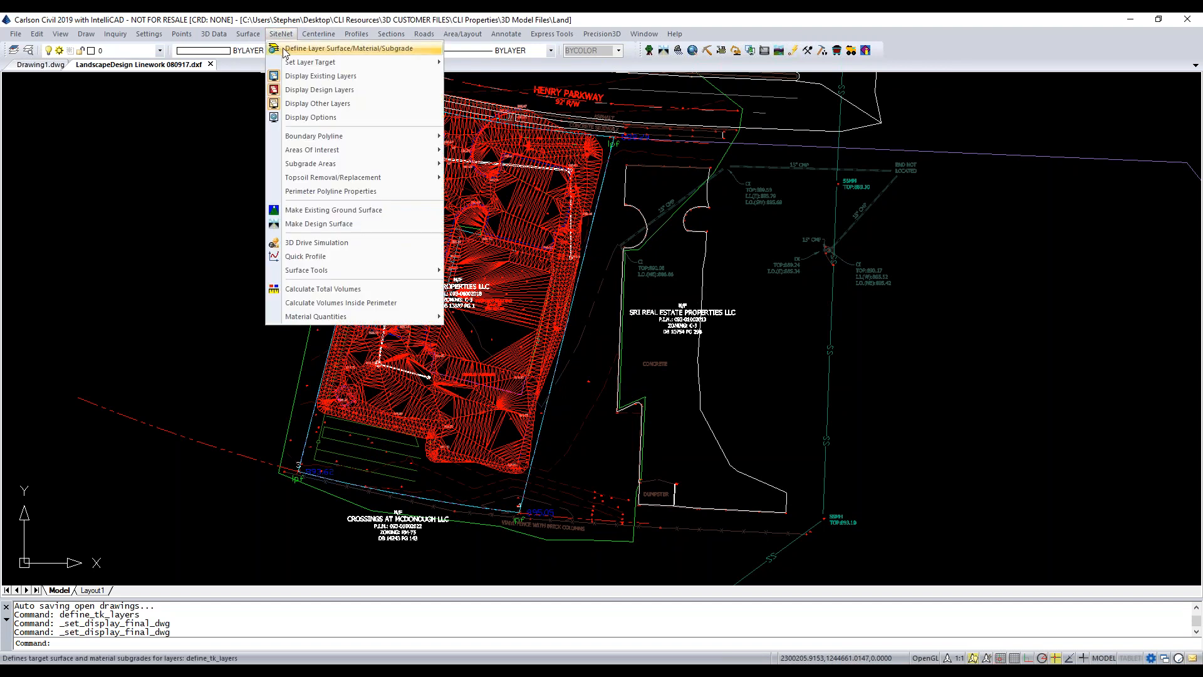
left_click(301, 76)
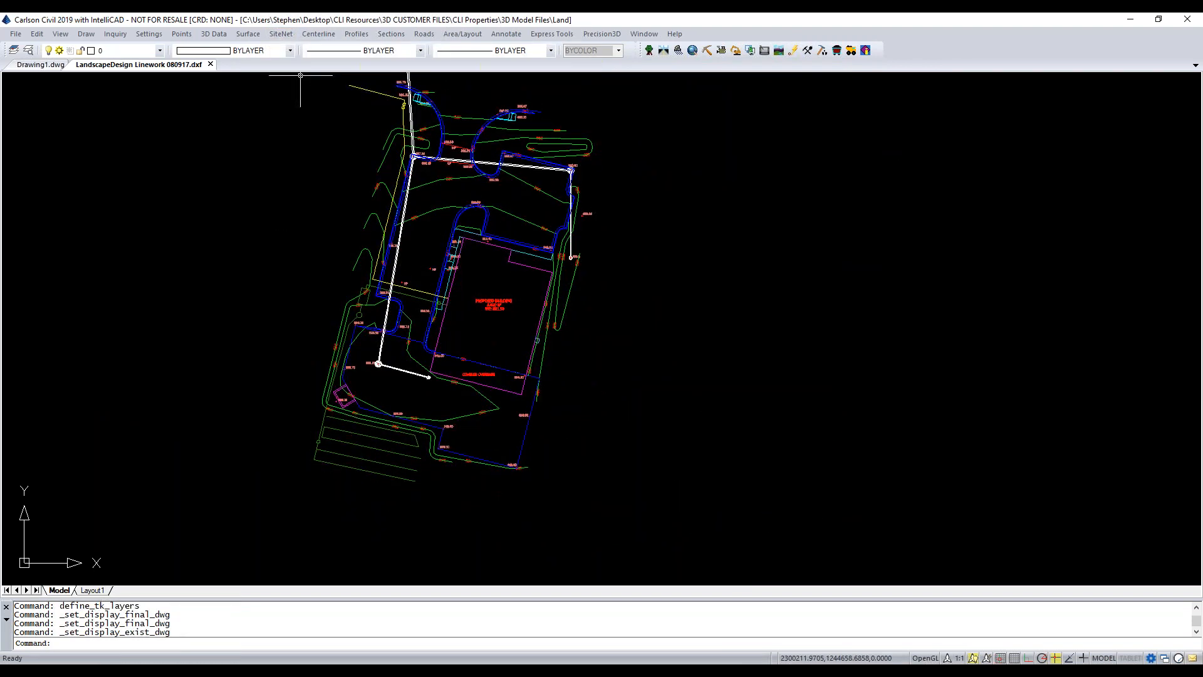
left_click(291, 34)
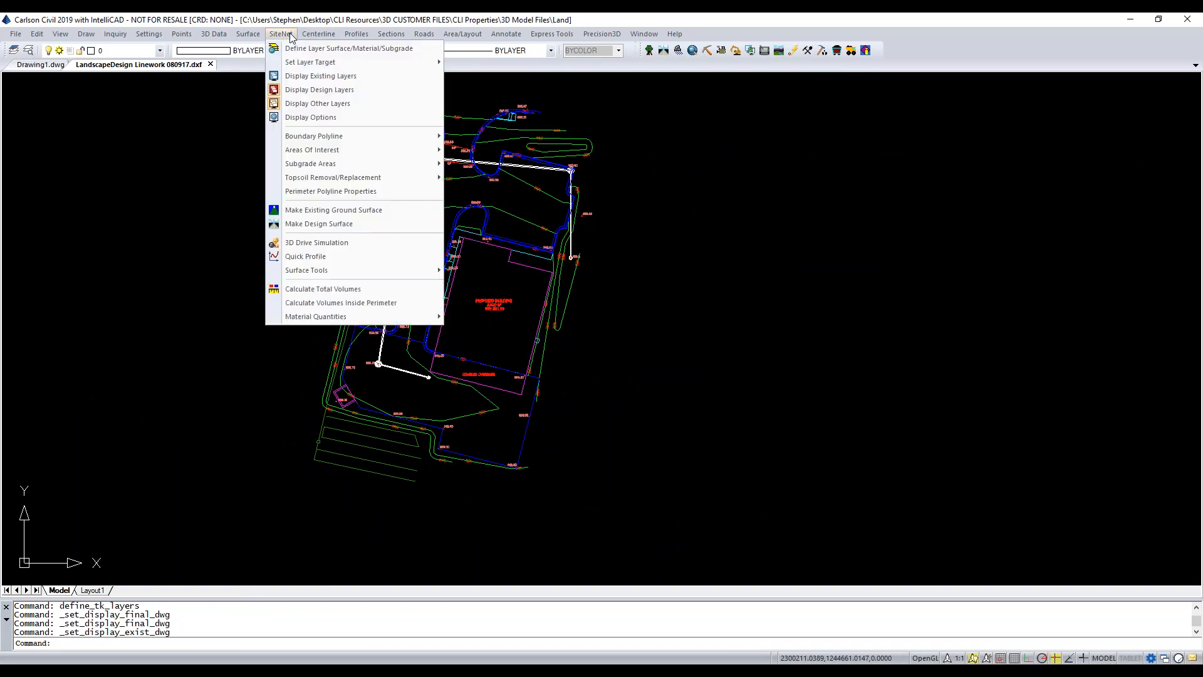
left_click(304, 89)
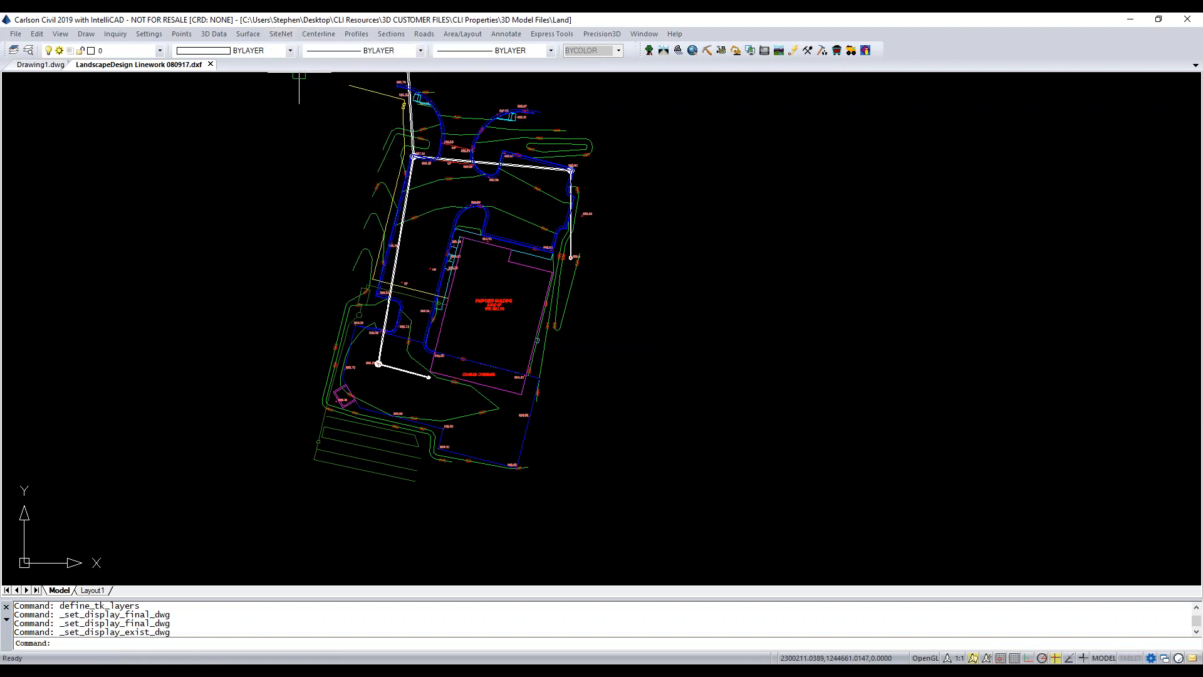
left_click(279, 35)
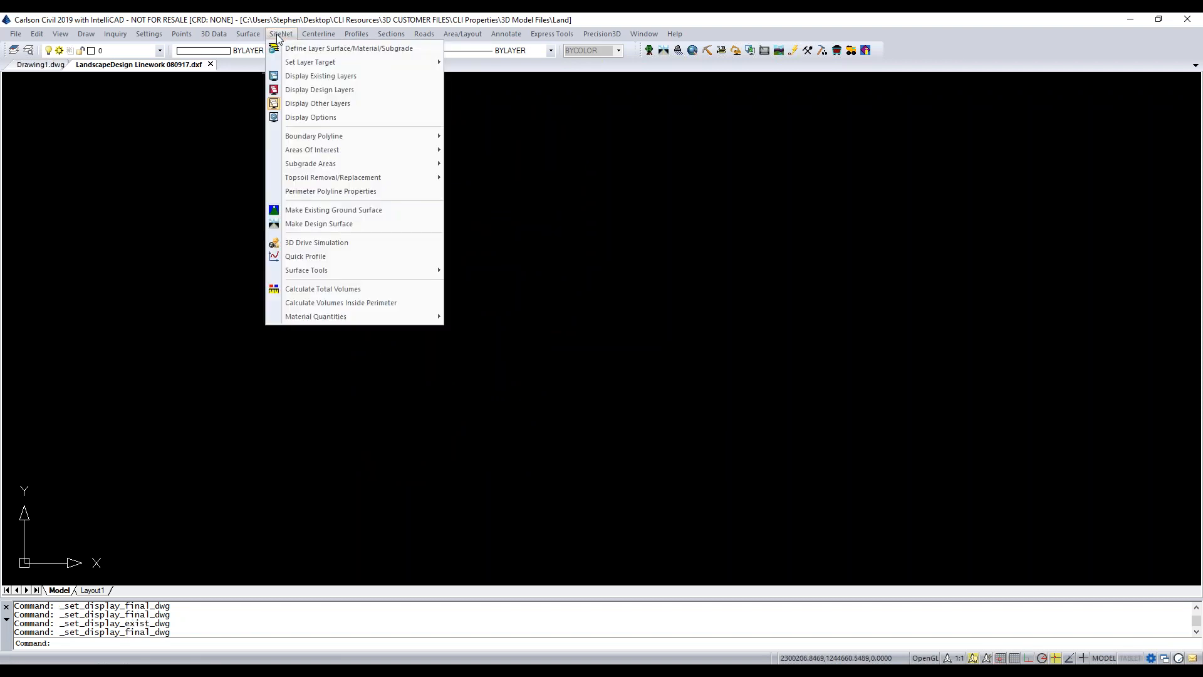
left_click(311, 77)
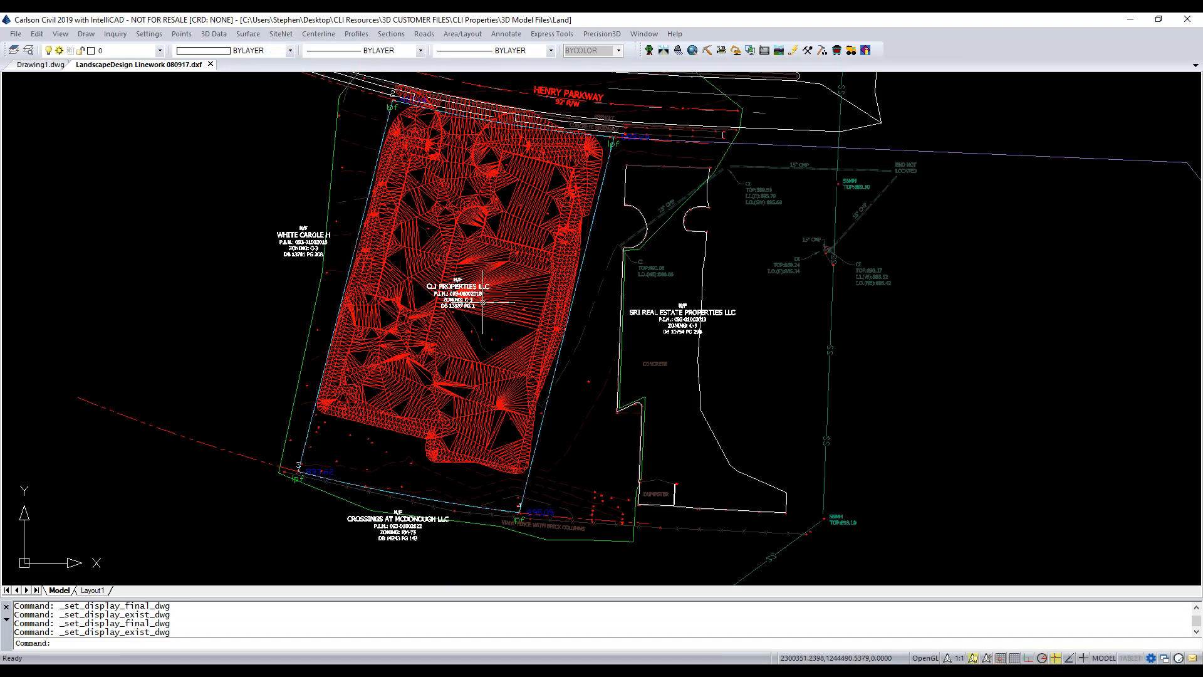
- Set the layer of the red 3D-face triangulation to the design surface by picking one of its entities
scroll(410, 254, "up", 4)
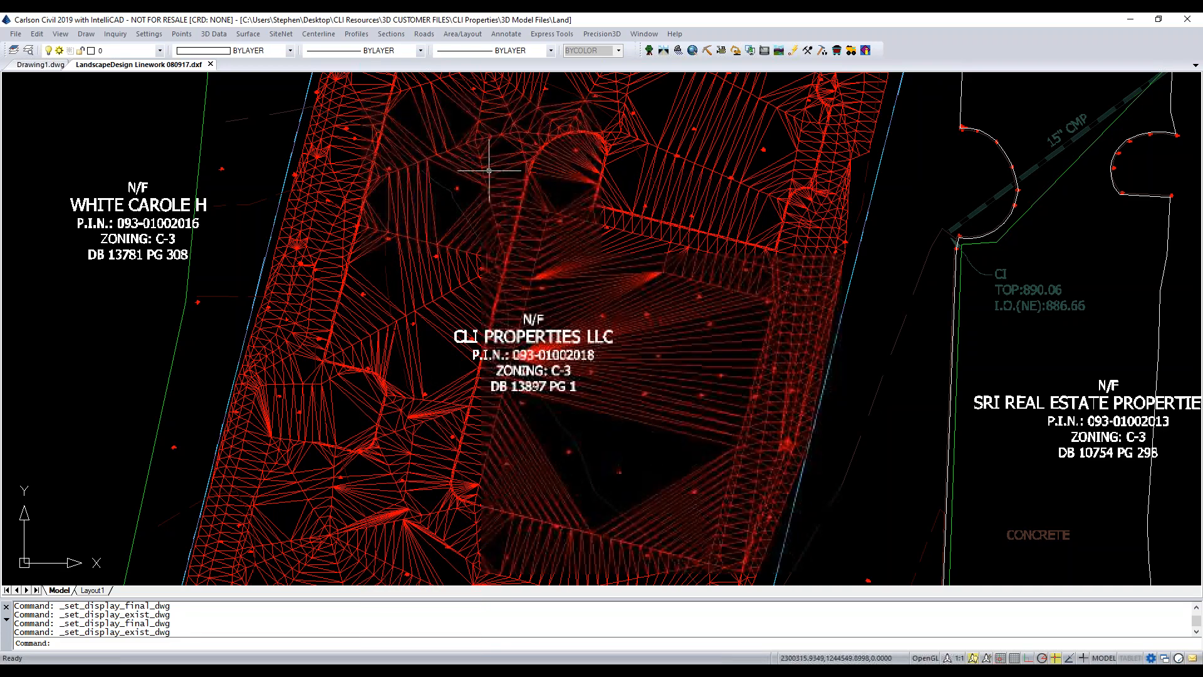
left_click(282, 35)
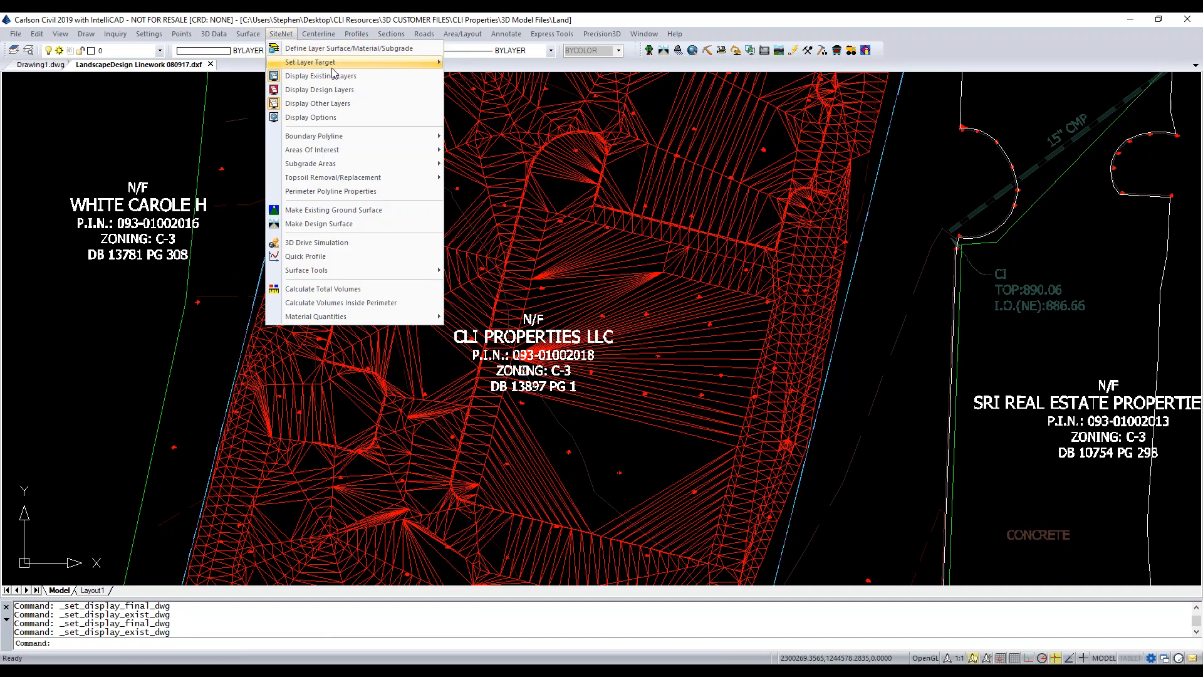
mouse_move(332, 67)
left_click(517, 78)
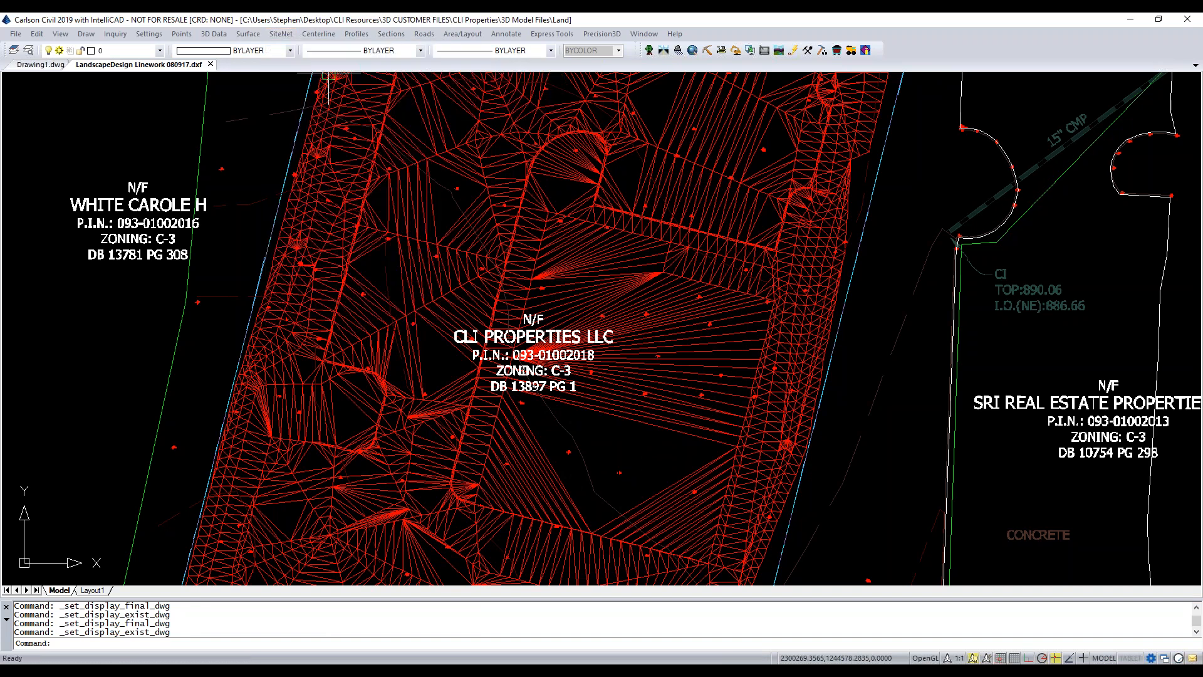
left_click(507, 114)
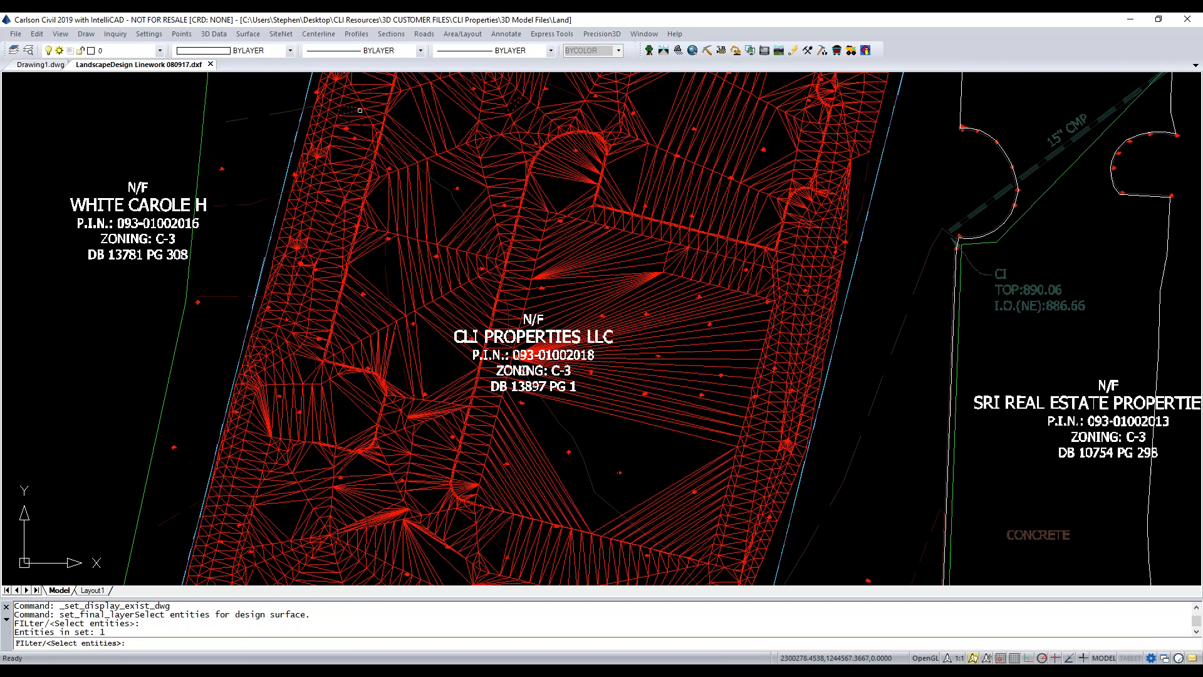
key("Return")
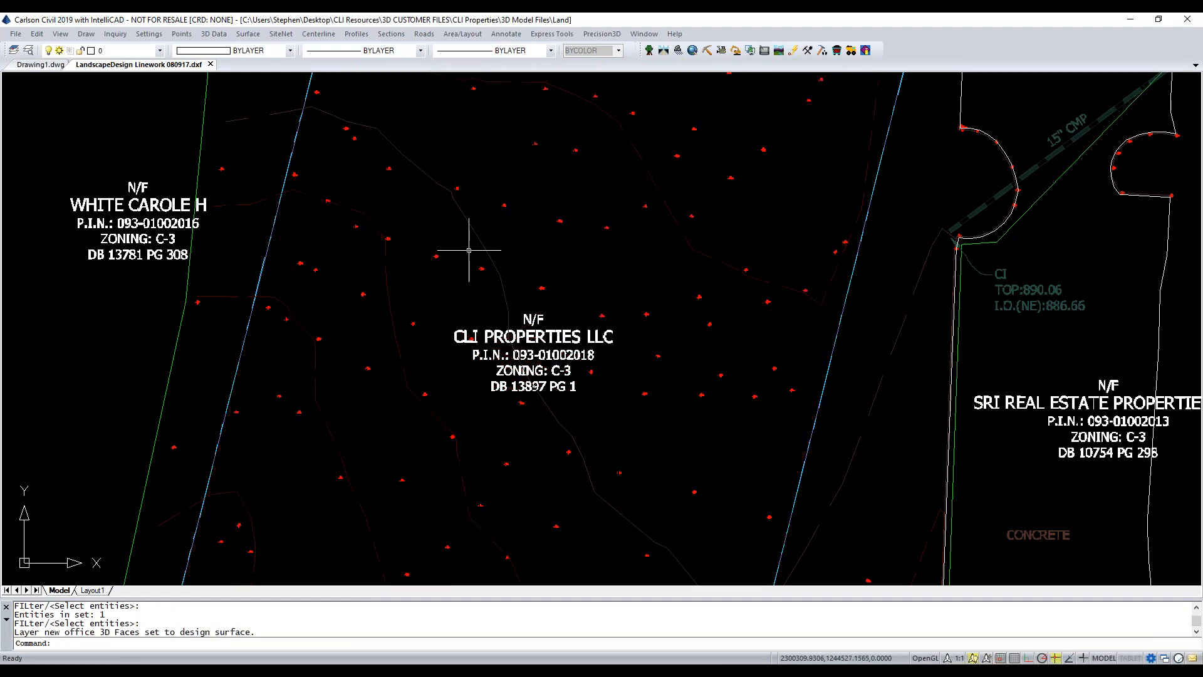
scroll(473, 287, "down", 4)
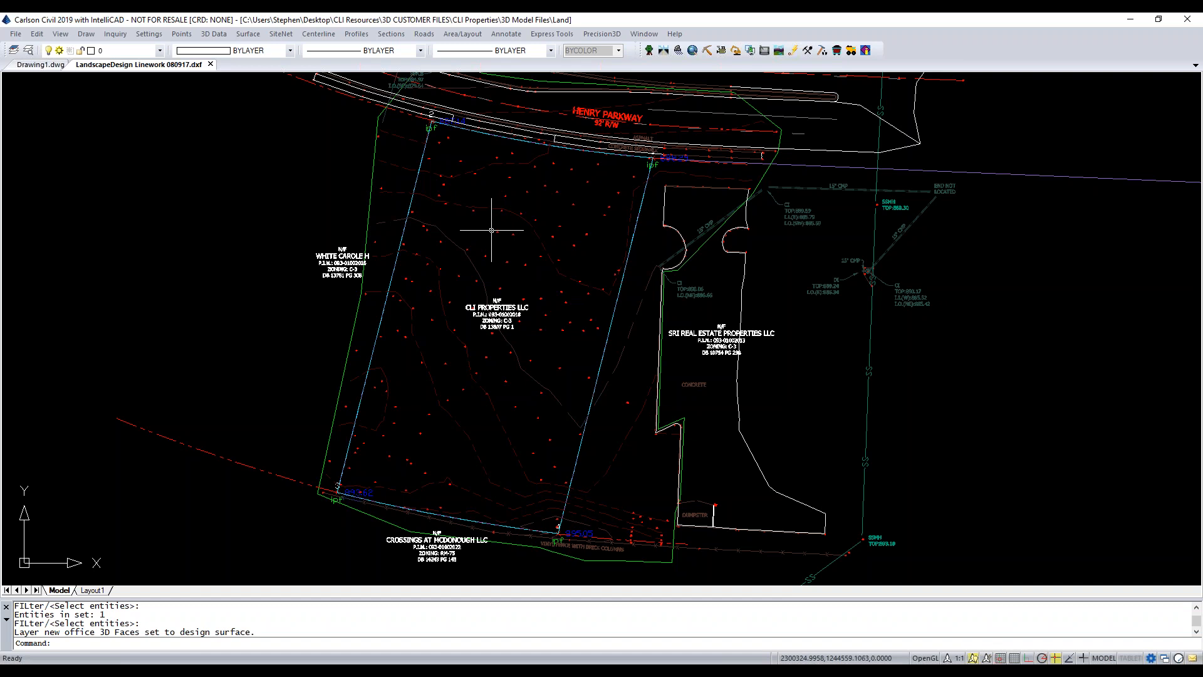
right_click(570, 224)
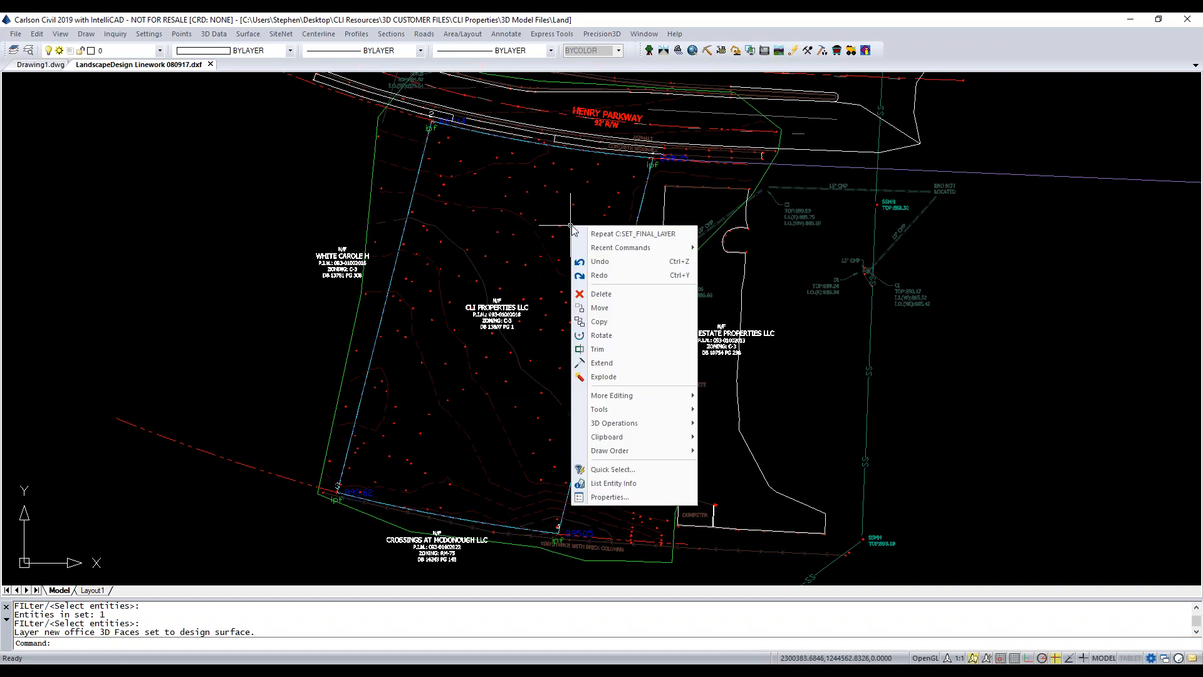
left_click(538, 191)
left_click(538, 201)
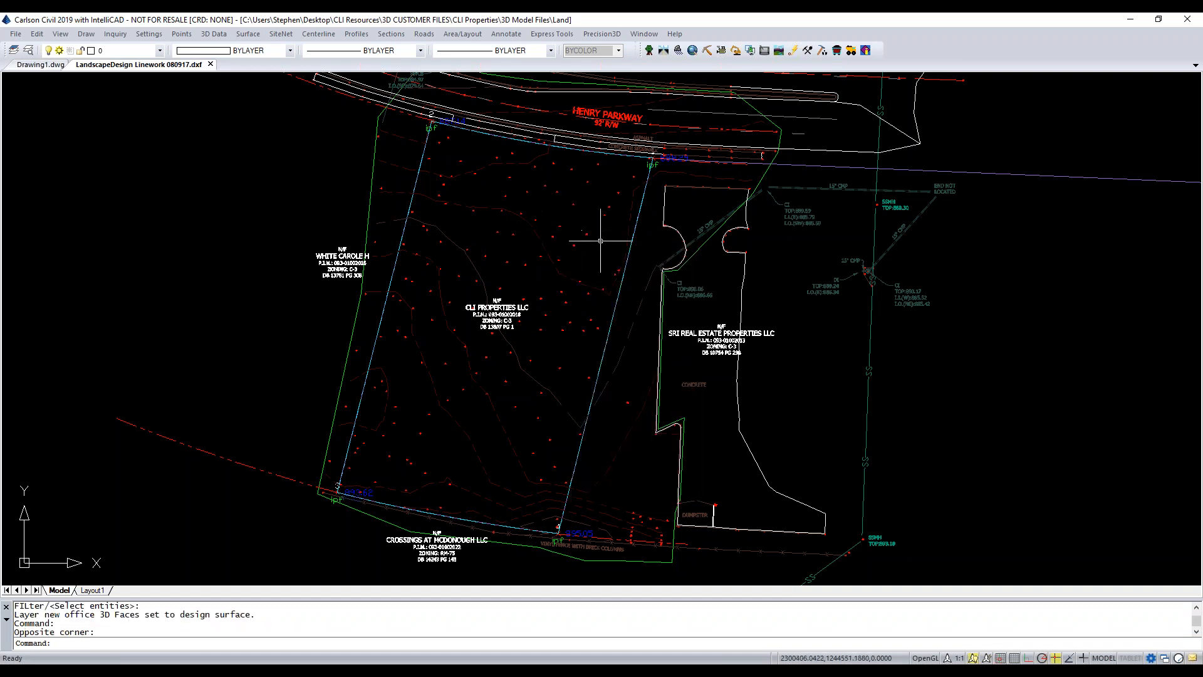